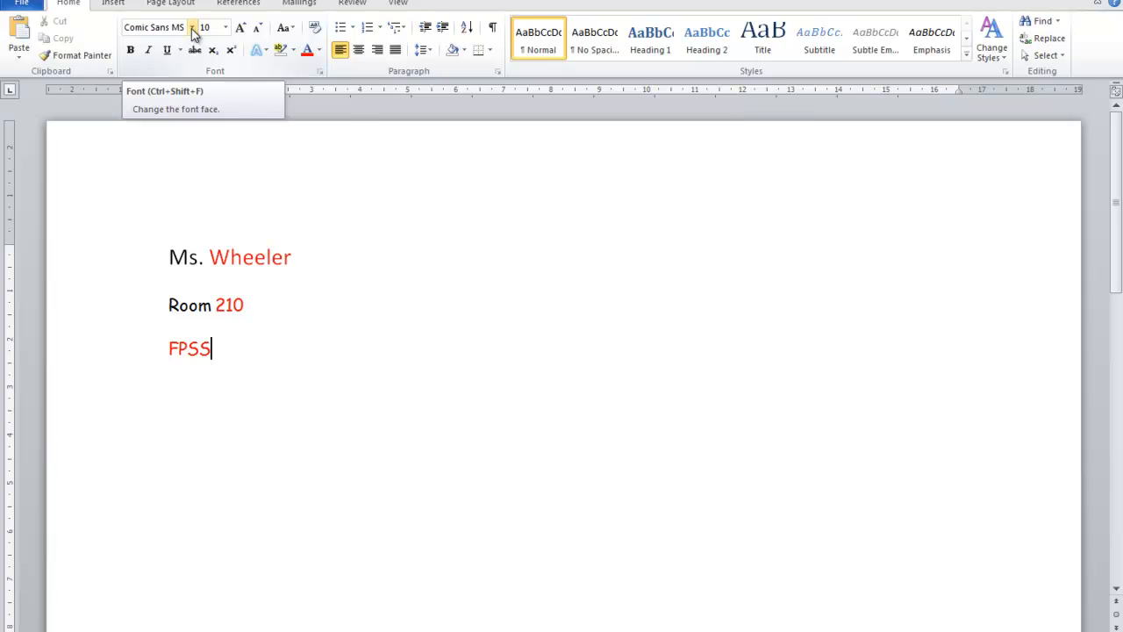
Set the teacher's name line to the Arabic Typesetting font and enlarge it to 24 pt
{"action": "left_click", "coordinate": [192, 29]}
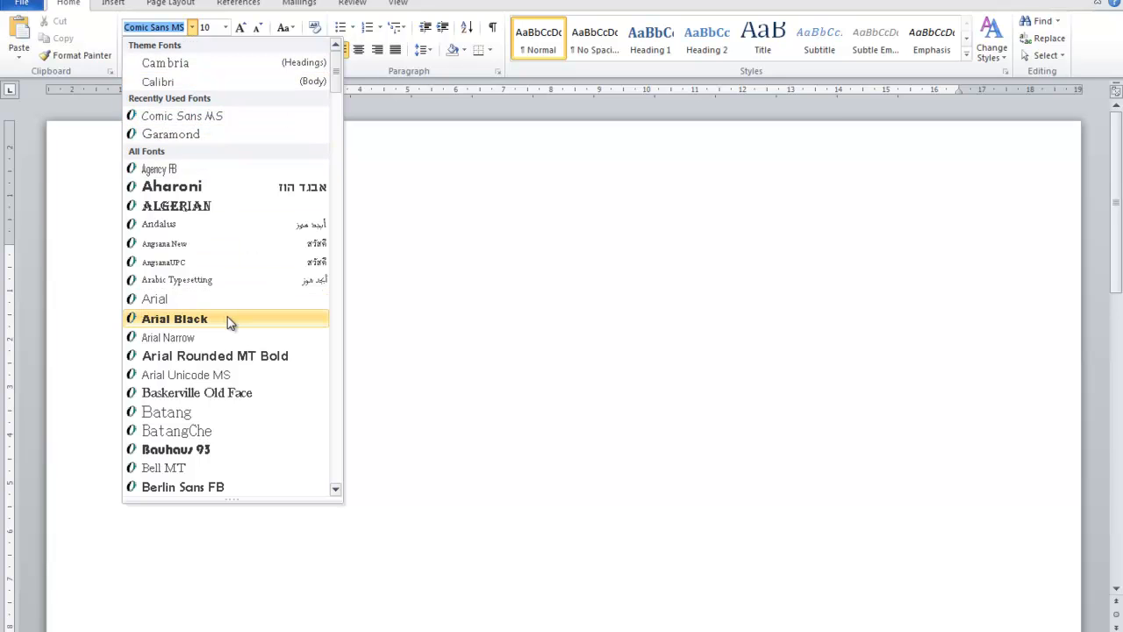
{"action": "left_click", "coordinate": [179, 286]}
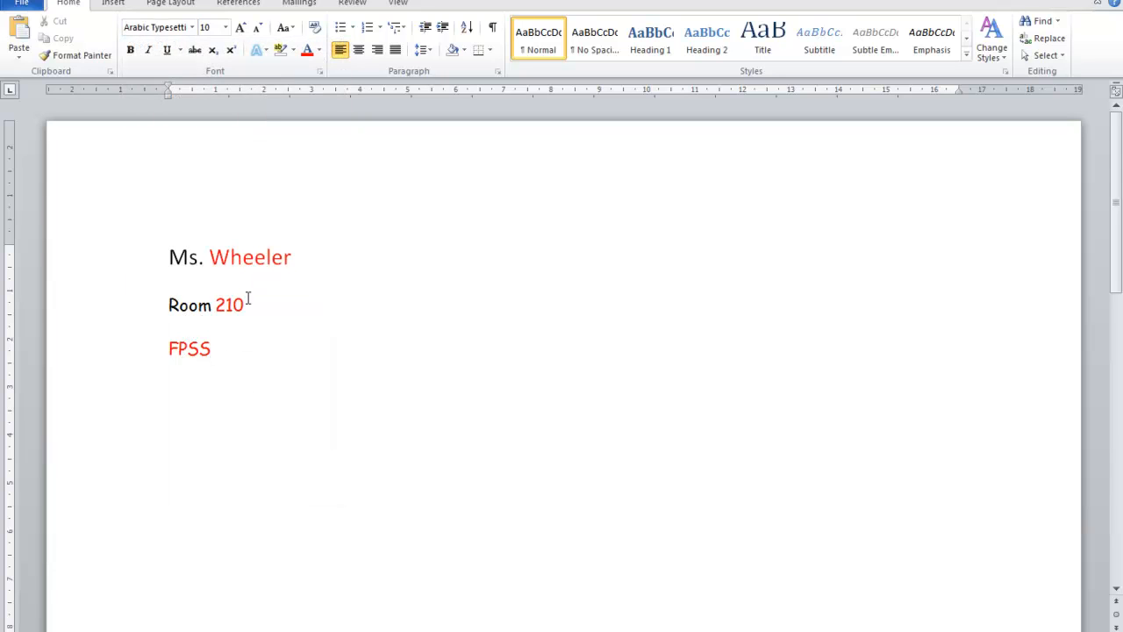
{"action": "left_click_drag", "start_coordinate": [293, 259], "coordinate": [194, 190]}
{"action": "left_click", "coordinate": [192, 27]}
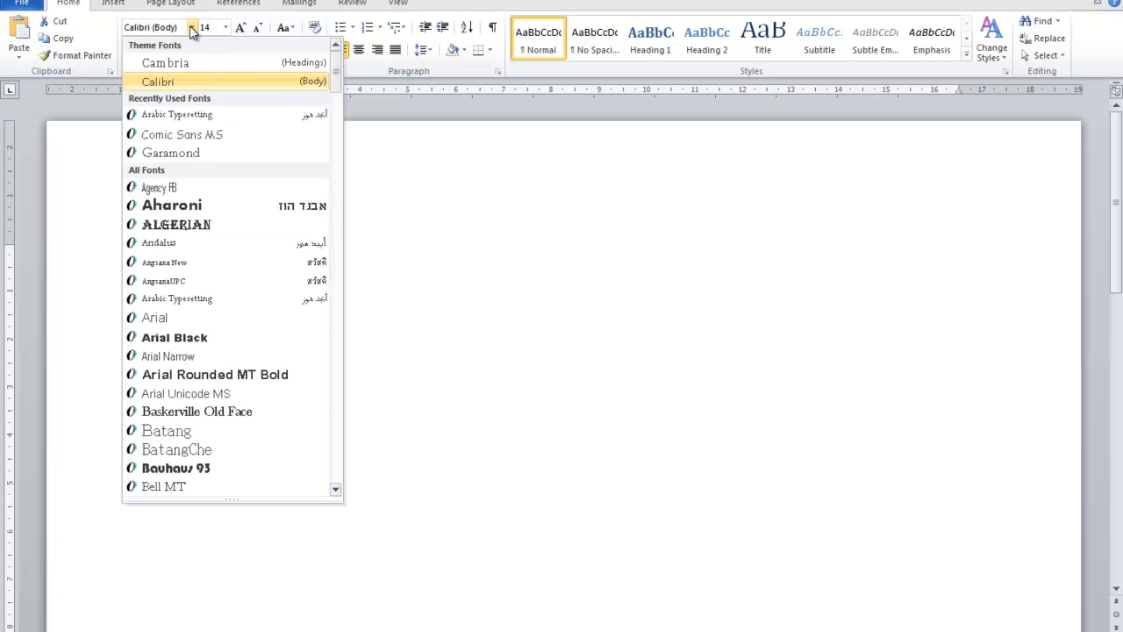
{"action": "left_click", "coordinate": [206, 298]}
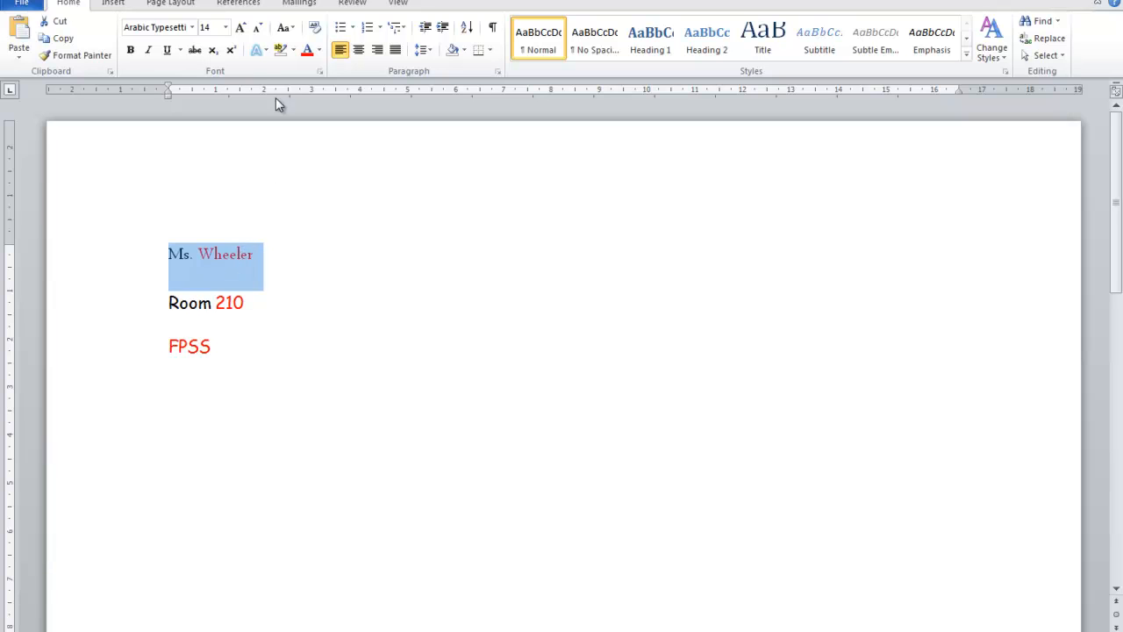
{"action": "left_click", "coordinate": [240, 28]}
{"action": "left_click", "coordinate": [240, 27]}
{"action": "left_click", "coordinate": [240, 27]}
{"action": "left_click", "coordinate": [240, 27]}
{"action": "left_click", "coordinate": [240, 28]}
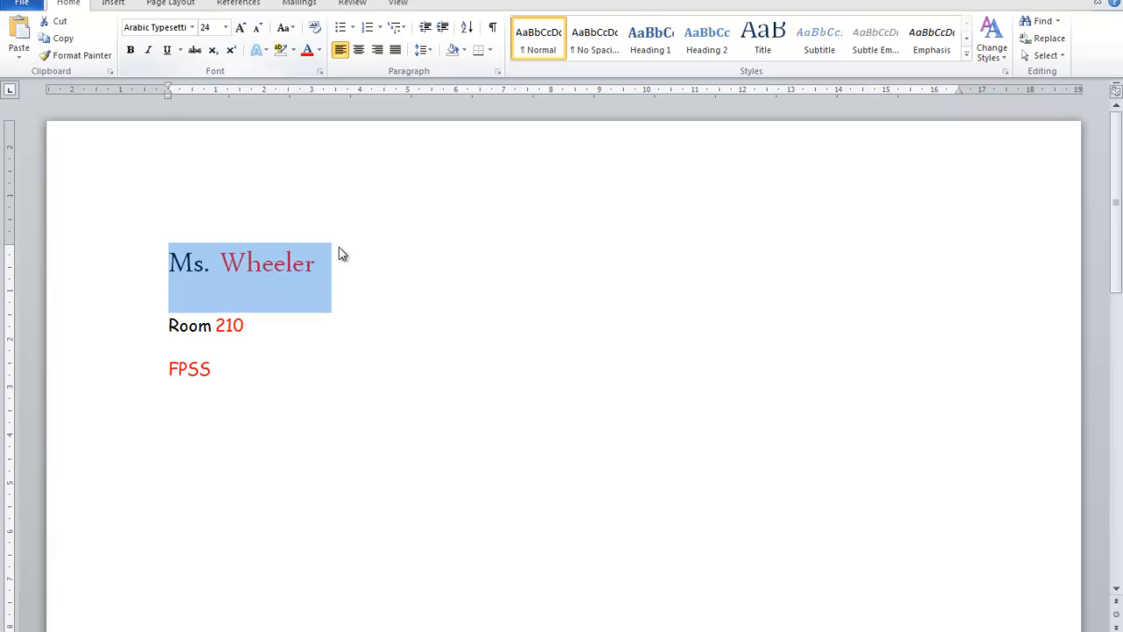
{"action": "left_click", "coordinate": [244, 324]}
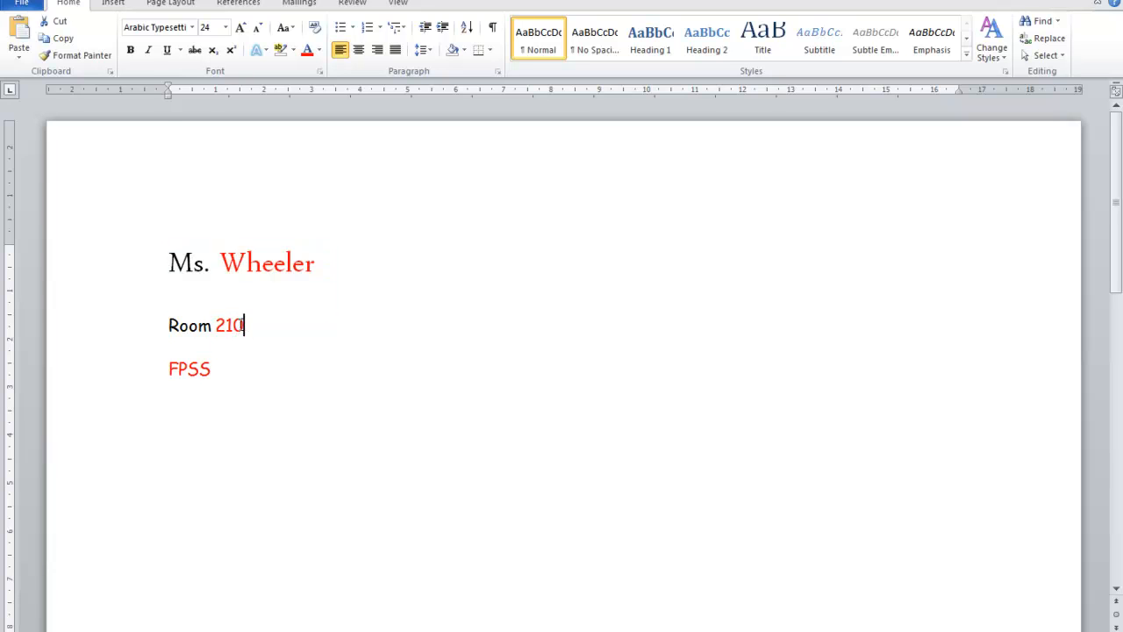
{"action": "triple_click", "coordinate": [244, 325]}
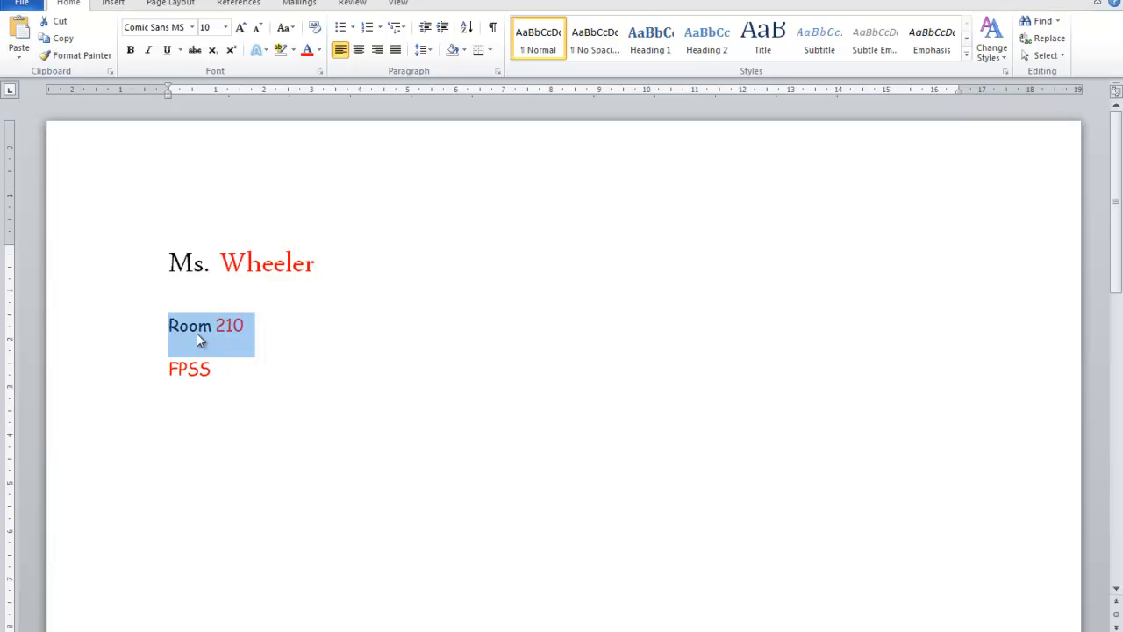
{"action": "left_click_drag", "start_coordinate": [304, 269], "coordinate": [179, 279]}
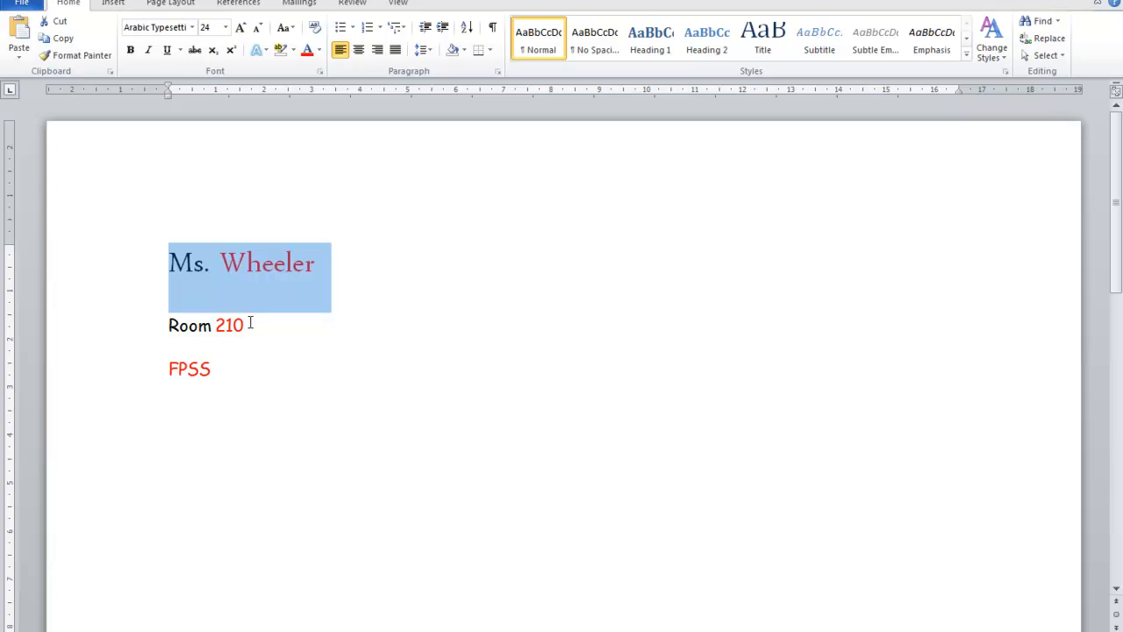
Change the font of the FPSS line to Script MT Bold
{"action": "left_click_drag", "start_coordinate": [215, 371], "coordinate": [160, 374]}
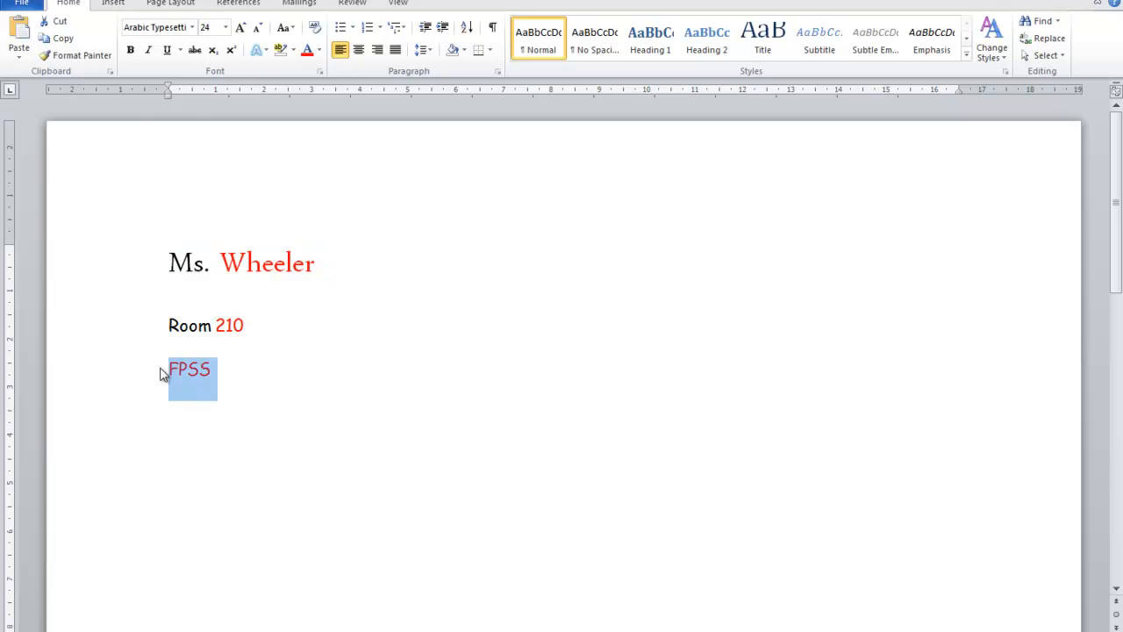
{"action": "left_click", "coordinate": [193, 27]}
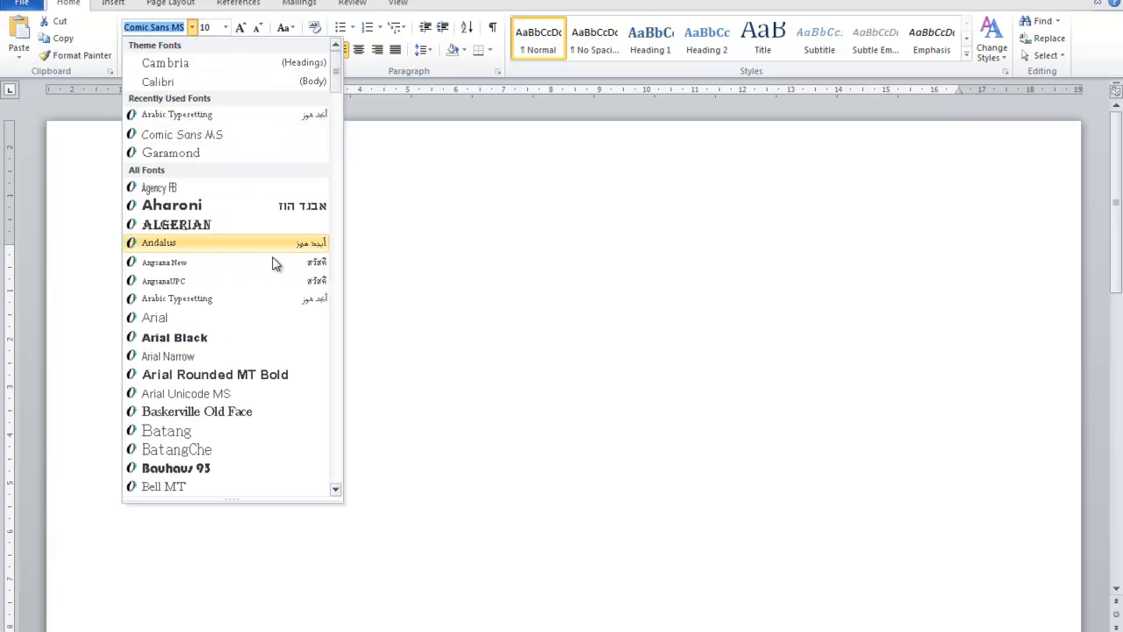
{"action": "left_click", "coordinate": [336, 463]}
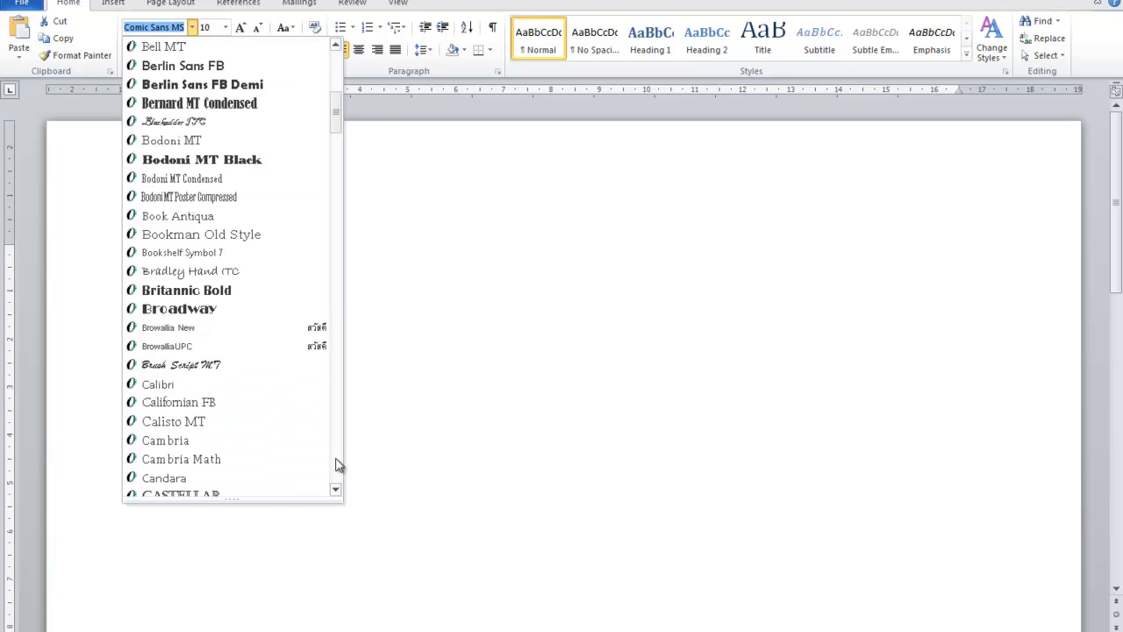
{"action": "left_click", "coordinate": [338, 465]}
{"action": "type", "text": "Script MT Bold"}
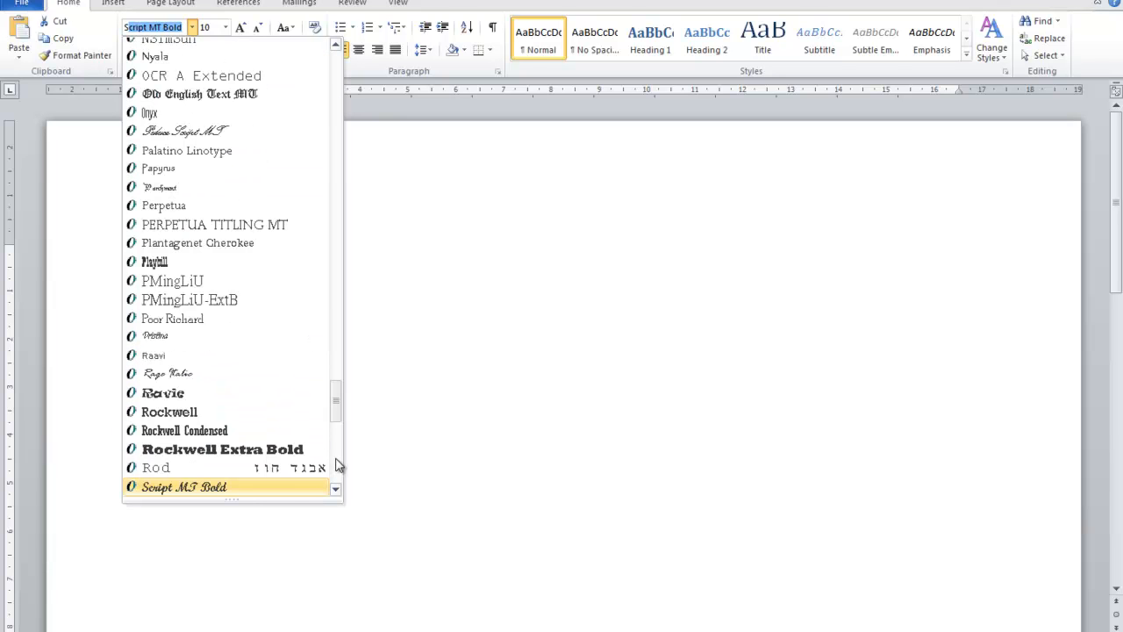
{"action": "left_click", "coordinate": [214, 489]}
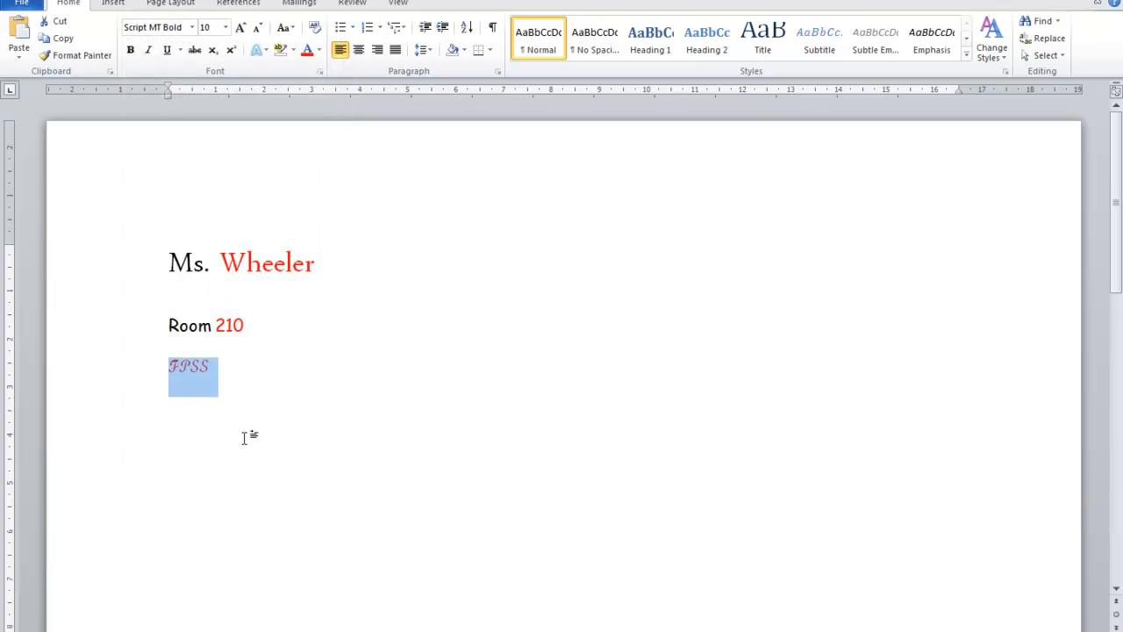
Select each of the three lines in turn to compare their fonts and sizes
{"action": "left_click", "coordinate": [211, 366]}
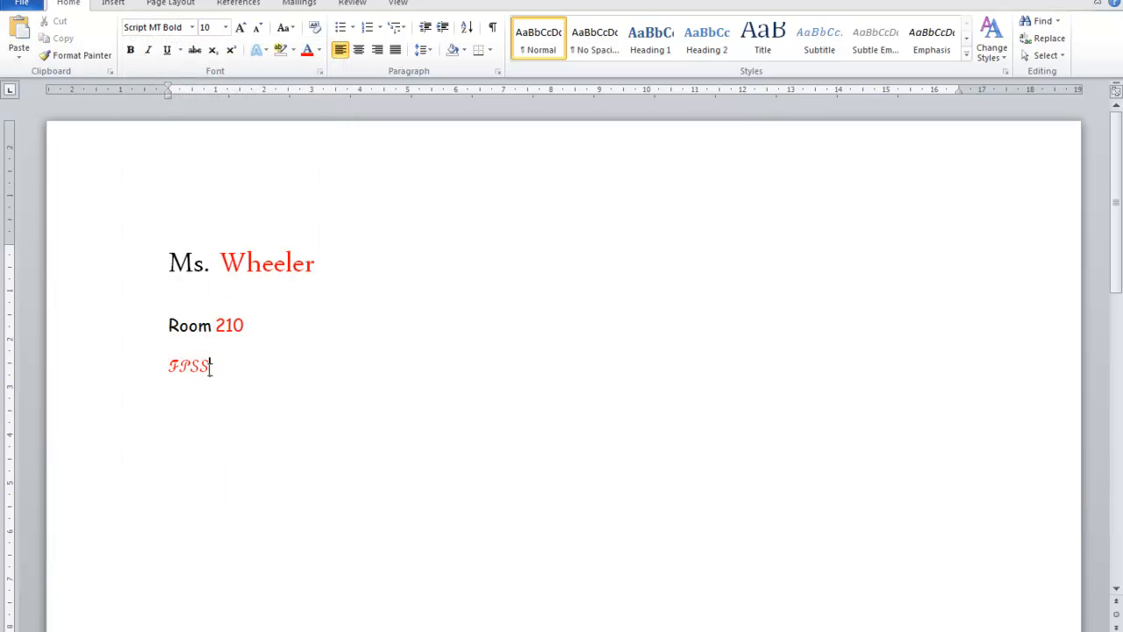
{"action": "left_click", "coordinate": [212, 367]}
{"action": "left_click_drag", "start_coordinate": [245, 326], "coordinate": [184, 327]}
{"action": "left_click_drag", "start_coordinate": [314, 263], "coordinate": [189, 262]}
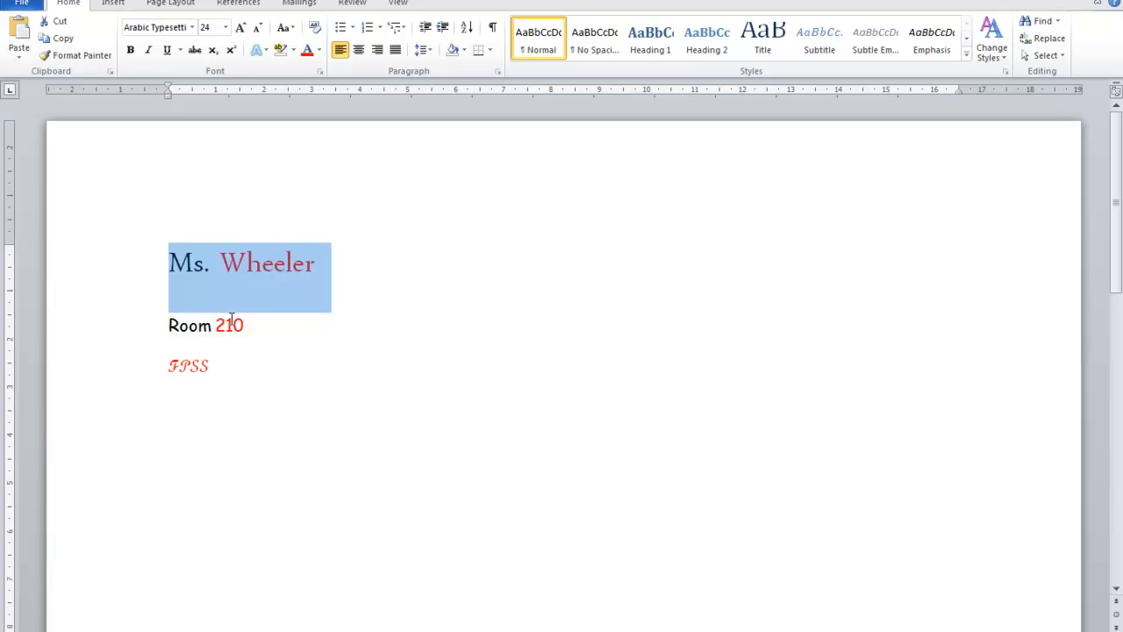
{"action": "left_click_drag", "start_coordinate": [248, 323], "coordinate": [168, 321]}
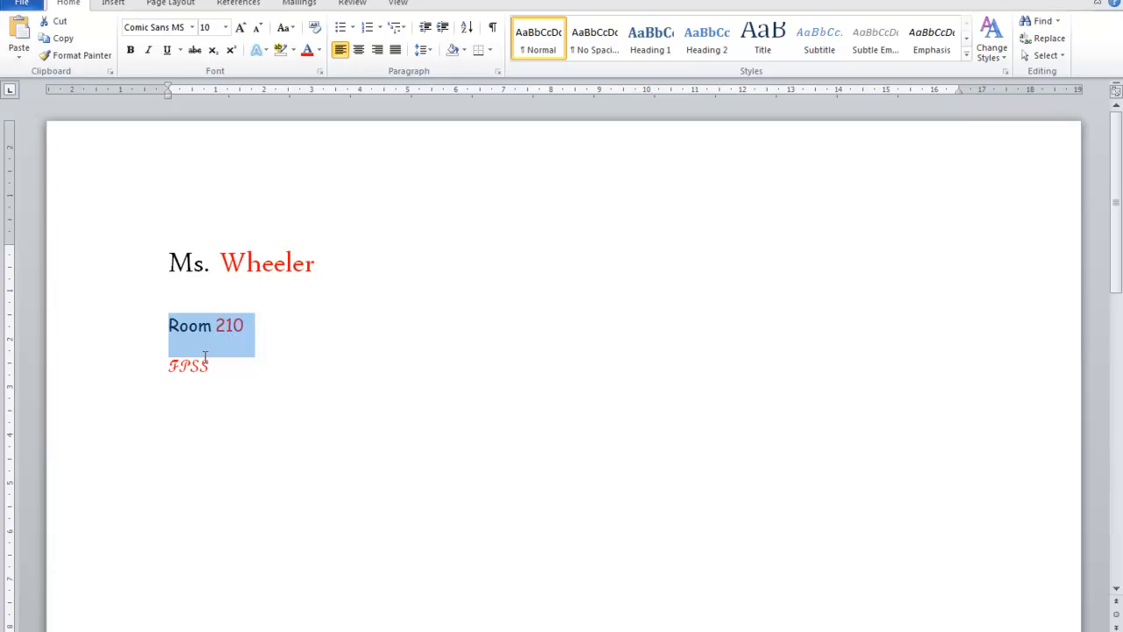
{"action": "left_click", "coordinate": [210, 366]}
{"action": "left_click_drag", "start_coordinate": [211, 366], "coordinate": [160, 361]}
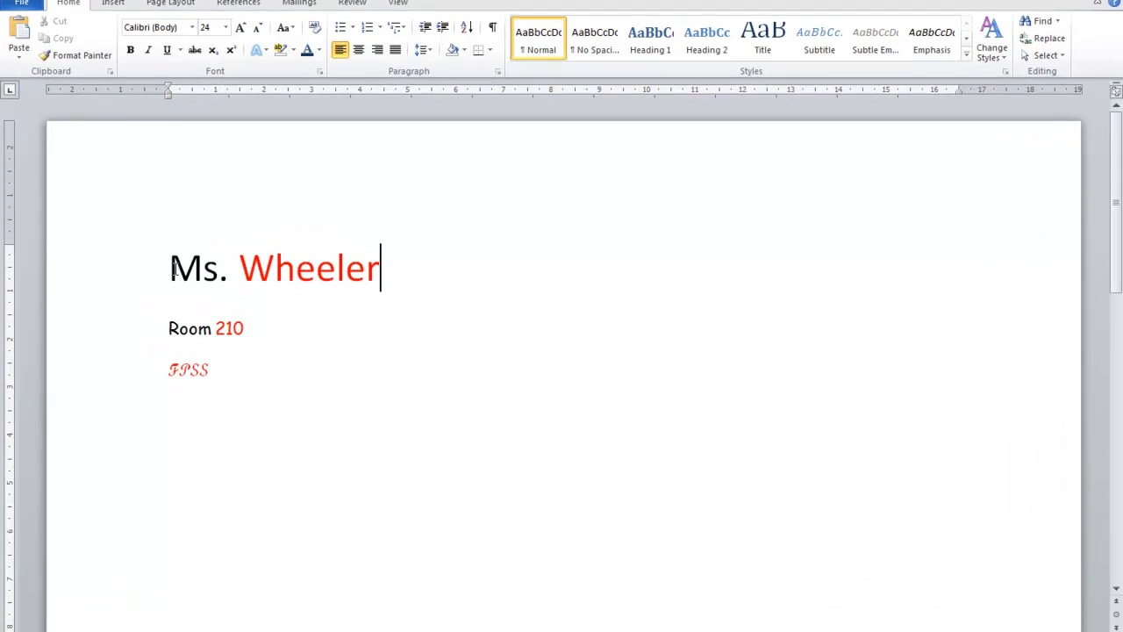
{"action": "left_click_drag", "start_coordinate": [174, 268], "coordinate": [343, 271]}
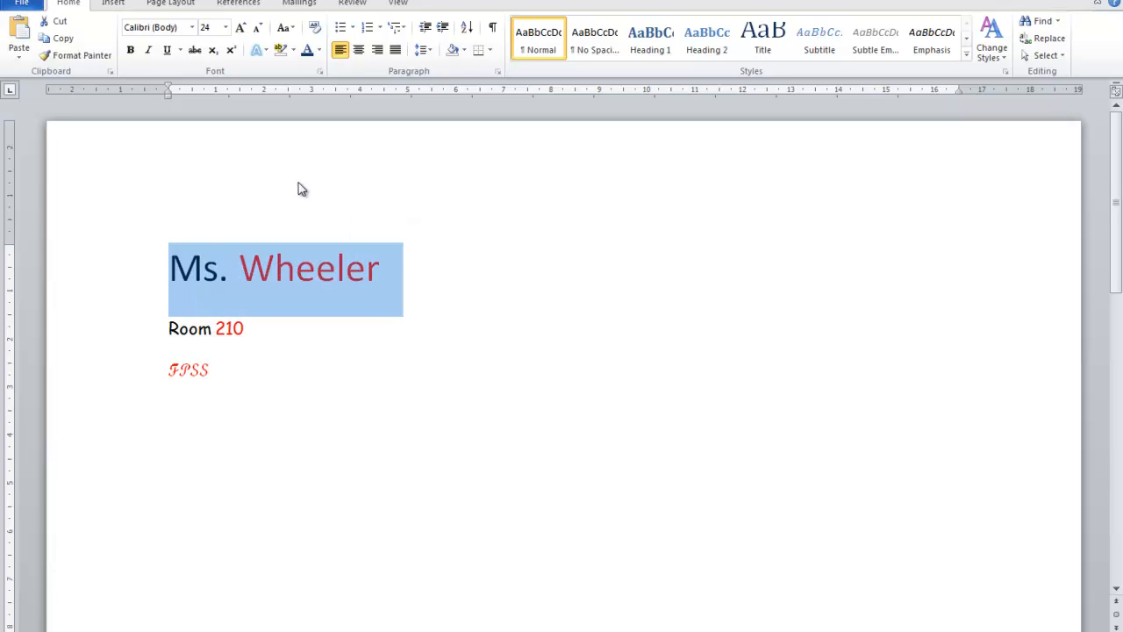
{"action": "left_click", "coordinate": [193, 28]}
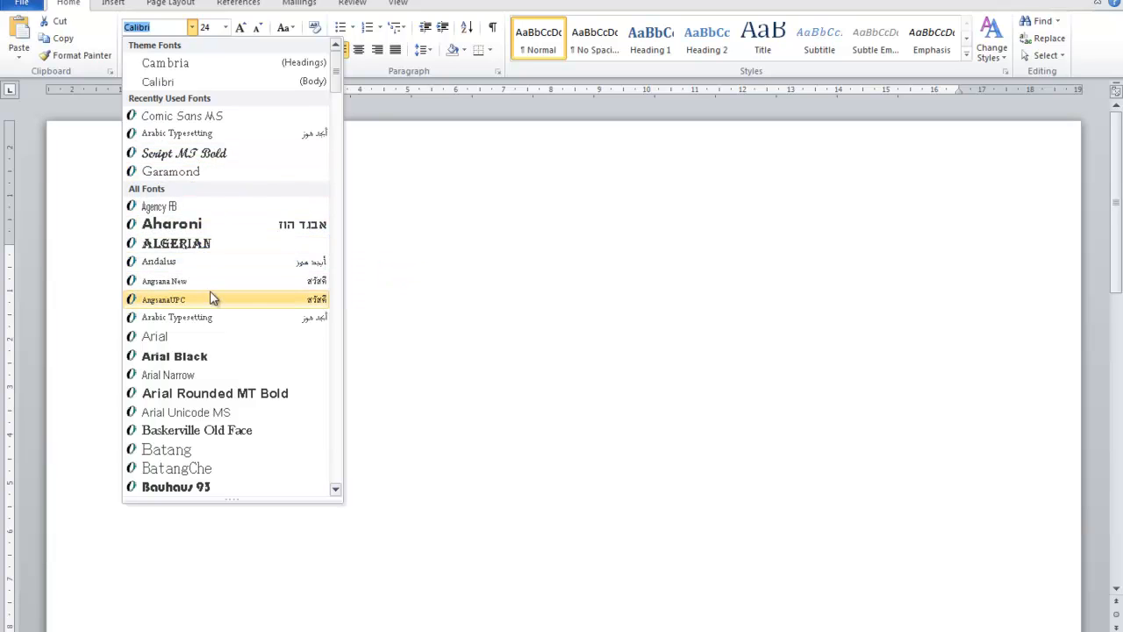
{"action": "left_click", "coordinate": [447, 201]}
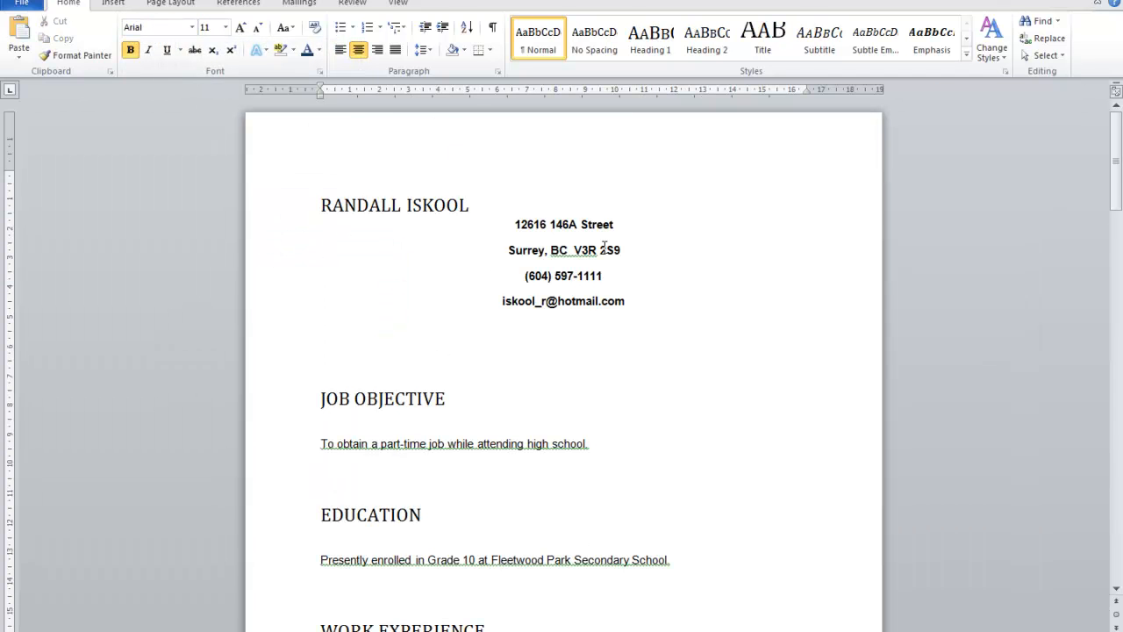
Select the entire résumé and open the choice of fonts for it
{"action": "left_click", "coordinate": [1066, 58]}
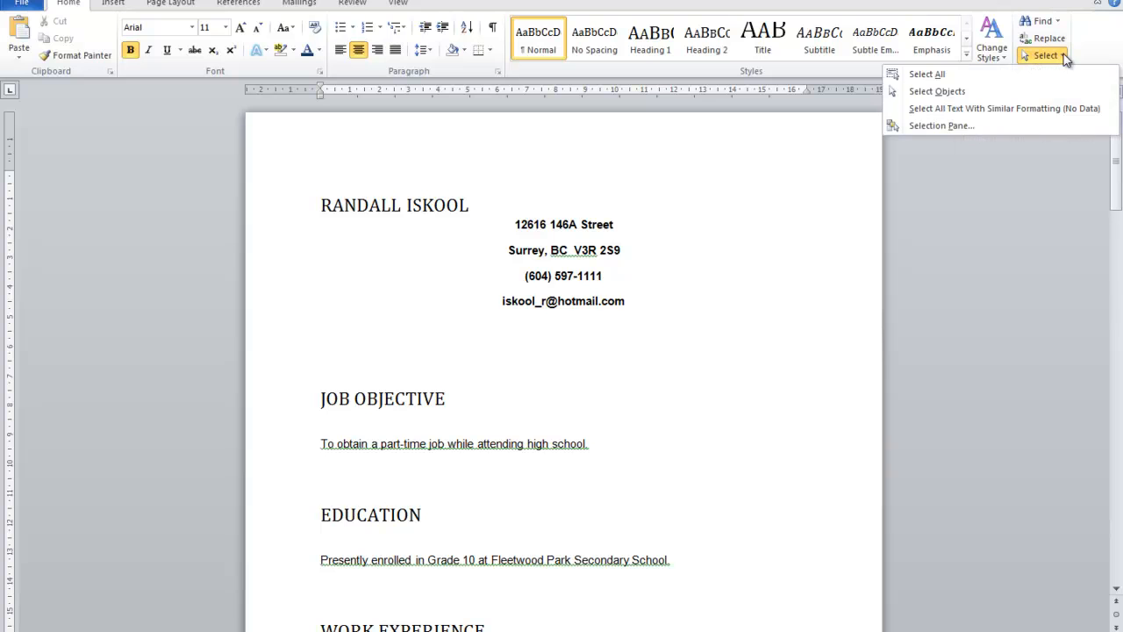
{"action": "left_click", "coordinate": [927, 76]}
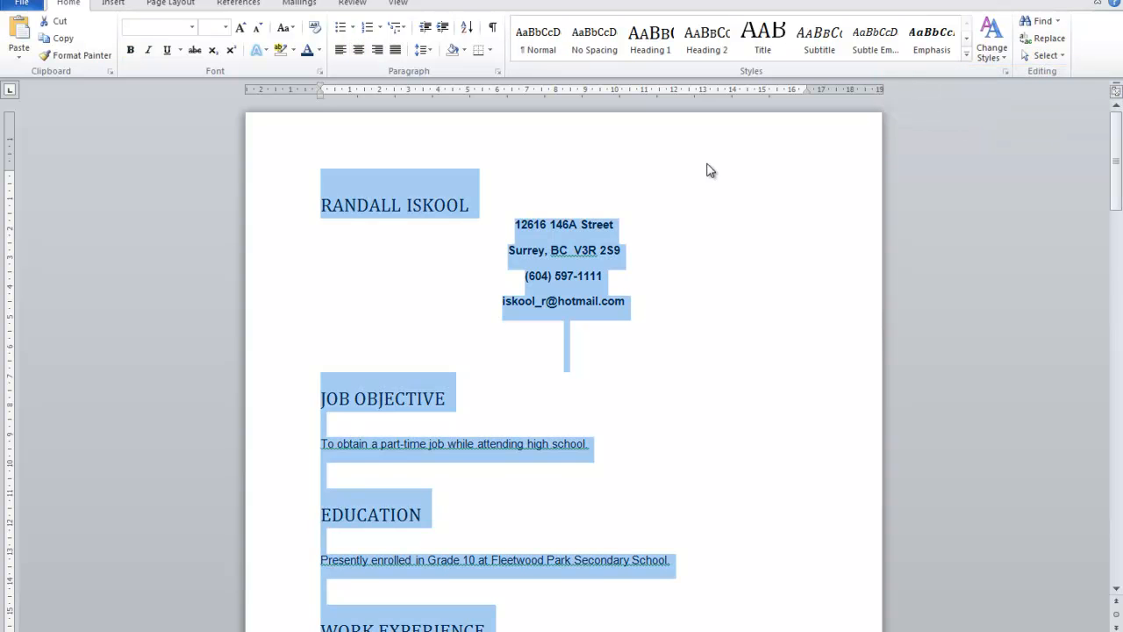
{"action": "left_click", "coordinate": [192, 29]}
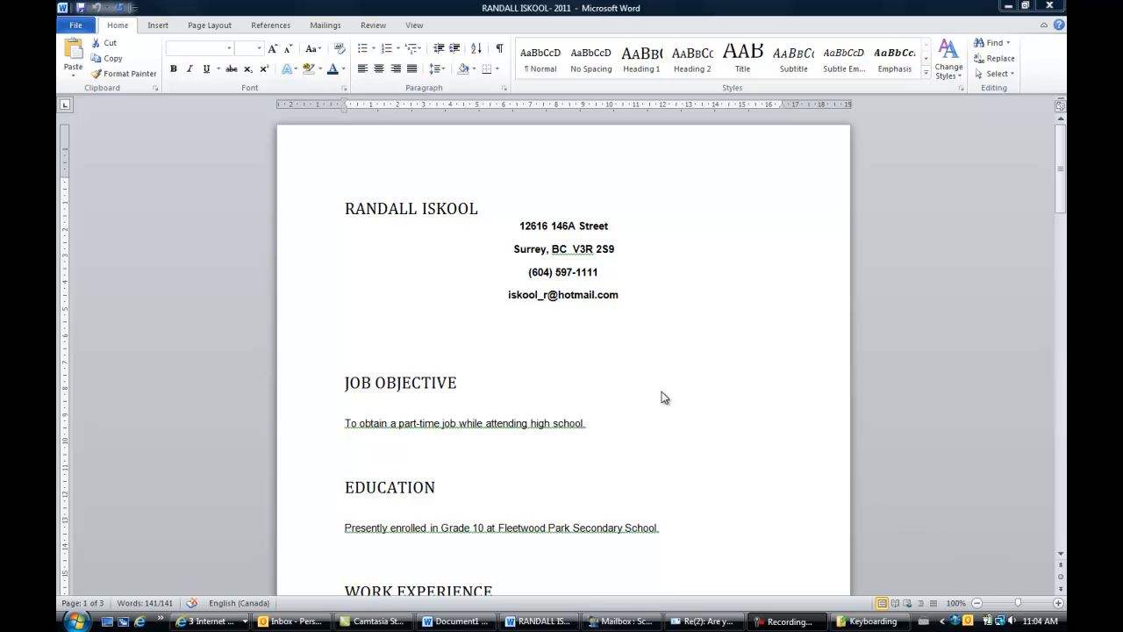
Select the name heading of the résumé and open the choice of font sizes for it
{"action": "key", "text": "ctrl+a"}
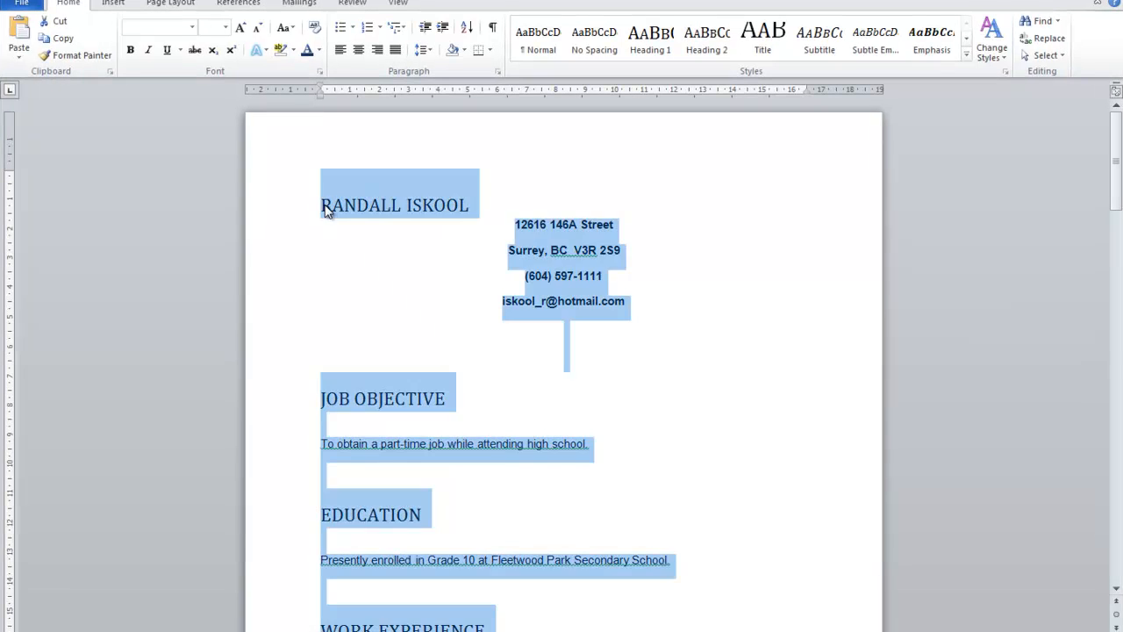
{"action": "left_click_drag", "start_coordinate": [325, 211], "coordinate": [440, 215]}
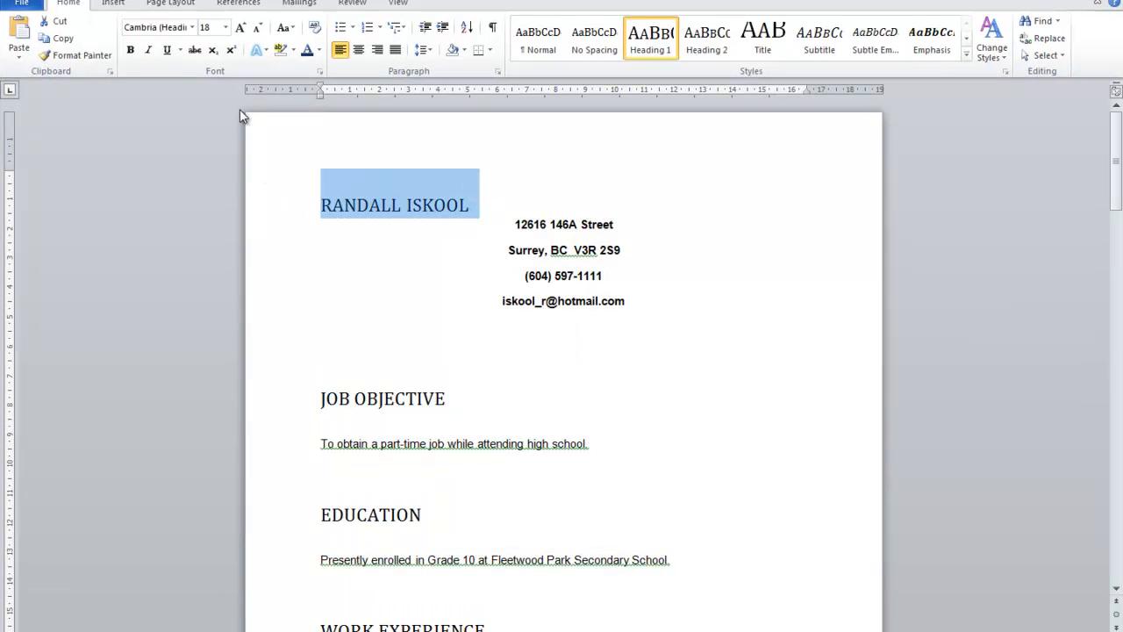
{"action": "left_click", "coordinate": [226, 29]}
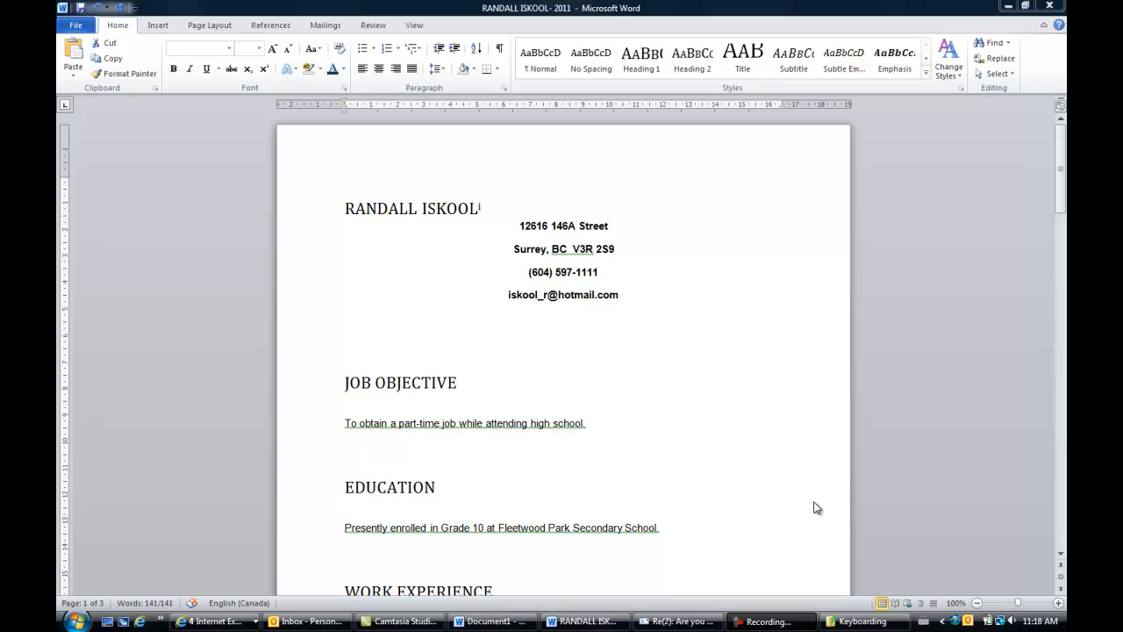
Color the résumé text from the address block through the job objective sentence light purple, after trying a light blue
{"action": "key", "text": "ctrl+a"}
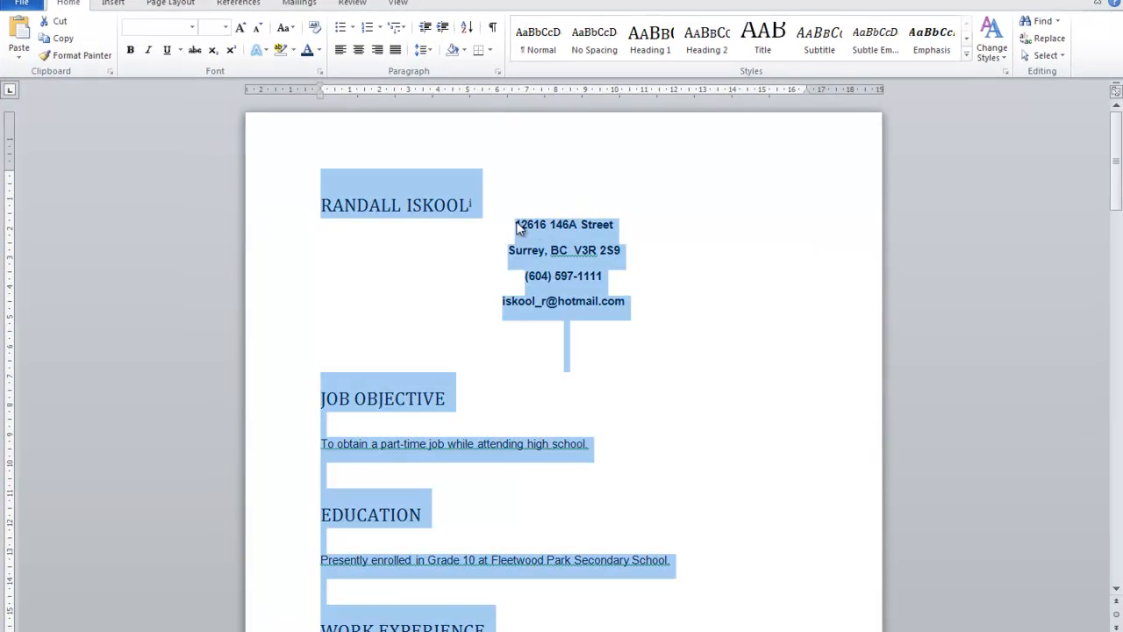
{"action": "left_click_drag", "start_coordinate": [516, 225], "coordinate": [624, 447]}
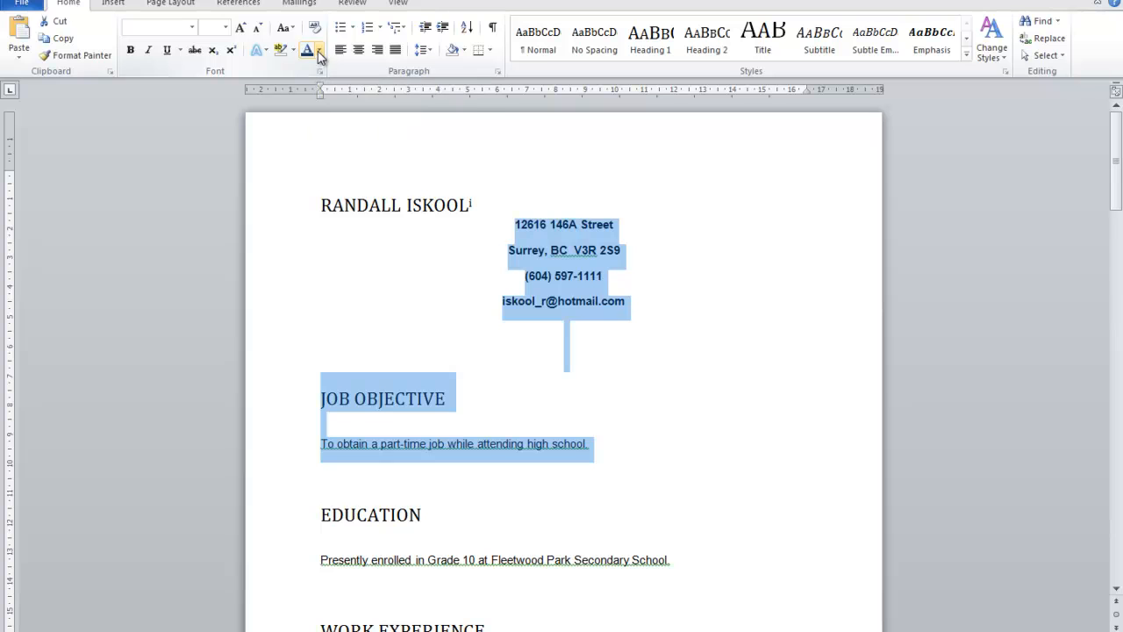
{"action": "left_click", "coordinate": [321, 53]}
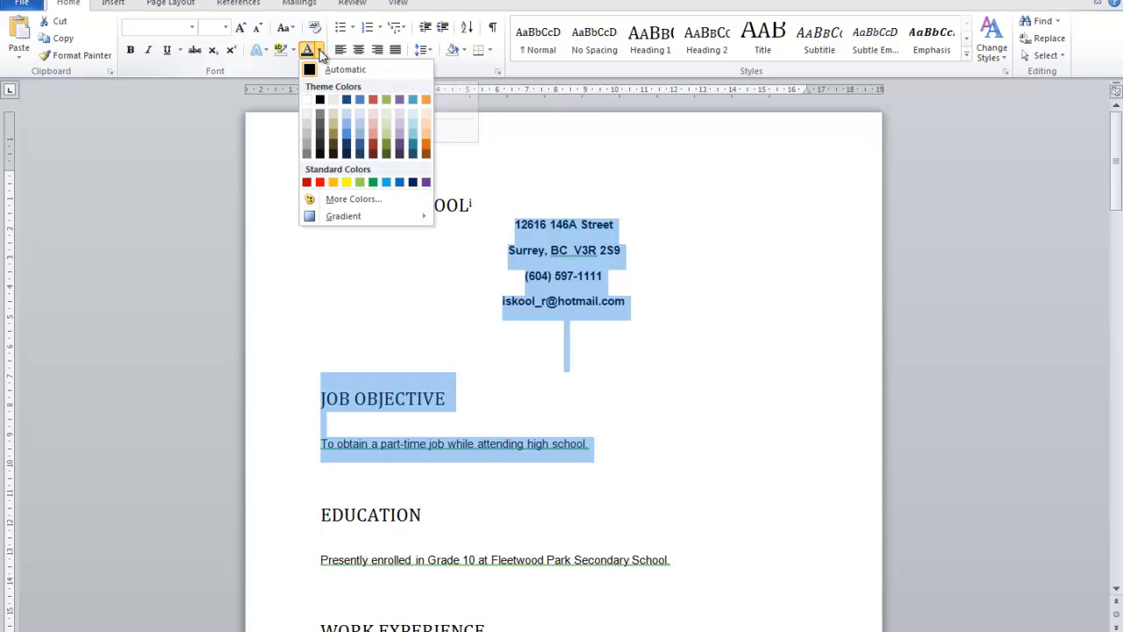
{"action": "left_click", "coordinate": [359, 131]}
{"action": "left_click", "coordinate": [319, 50]}
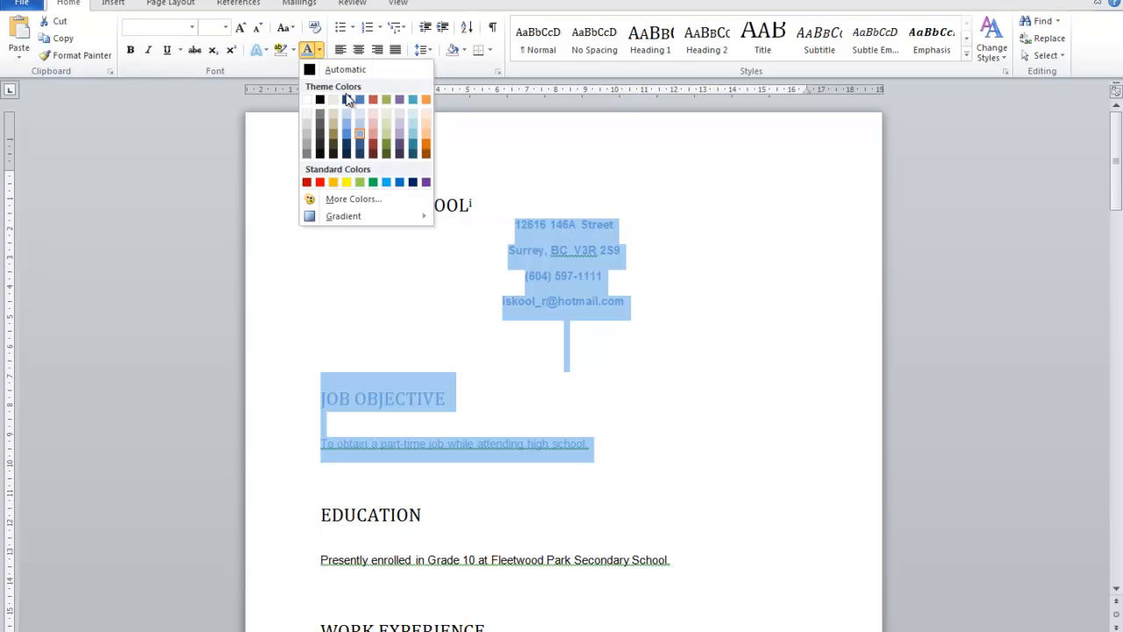
{"action": "left_click", "coordinate": [401, 124]}
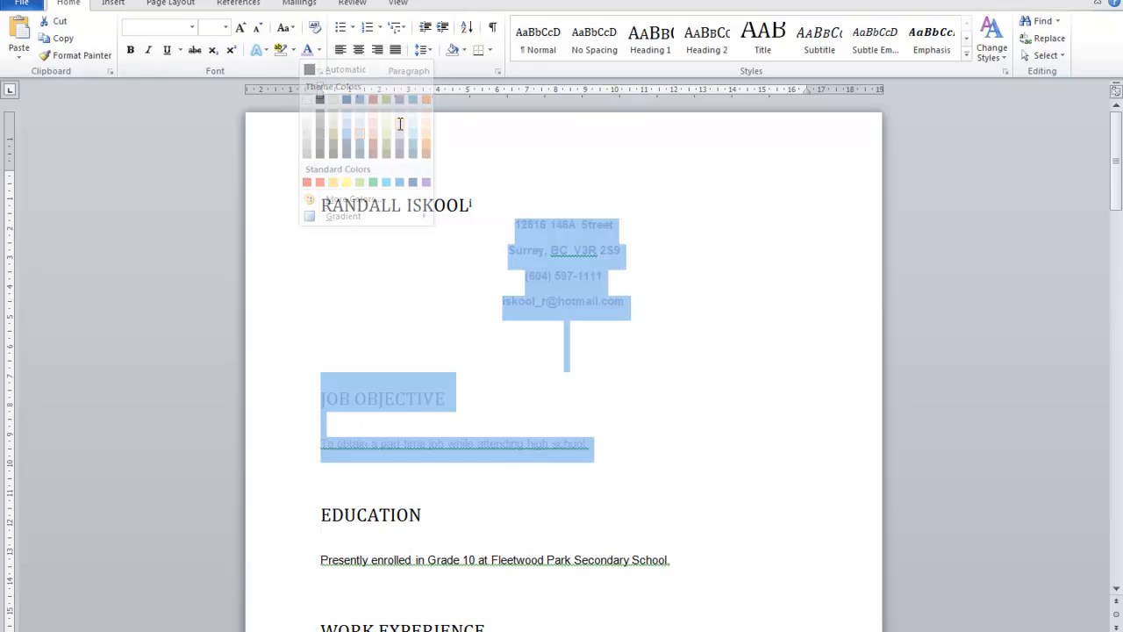
Change the contact details and the JOB OBJECTIVE heading to the standard red font color
{"action": "left_click", "coordinate": [476, 211]}
{"action": "left_click_drag", "start_coordinate": [509, 224], "coordinate": [606, 406]}
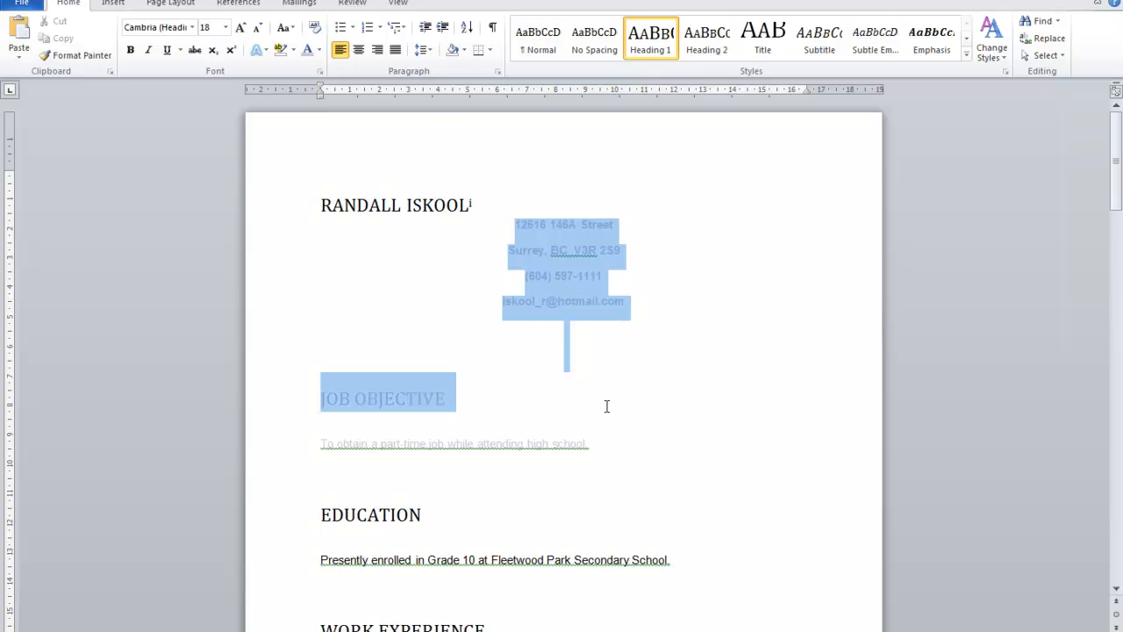
{"action": "left_click", "coordinate": [318, 50]}
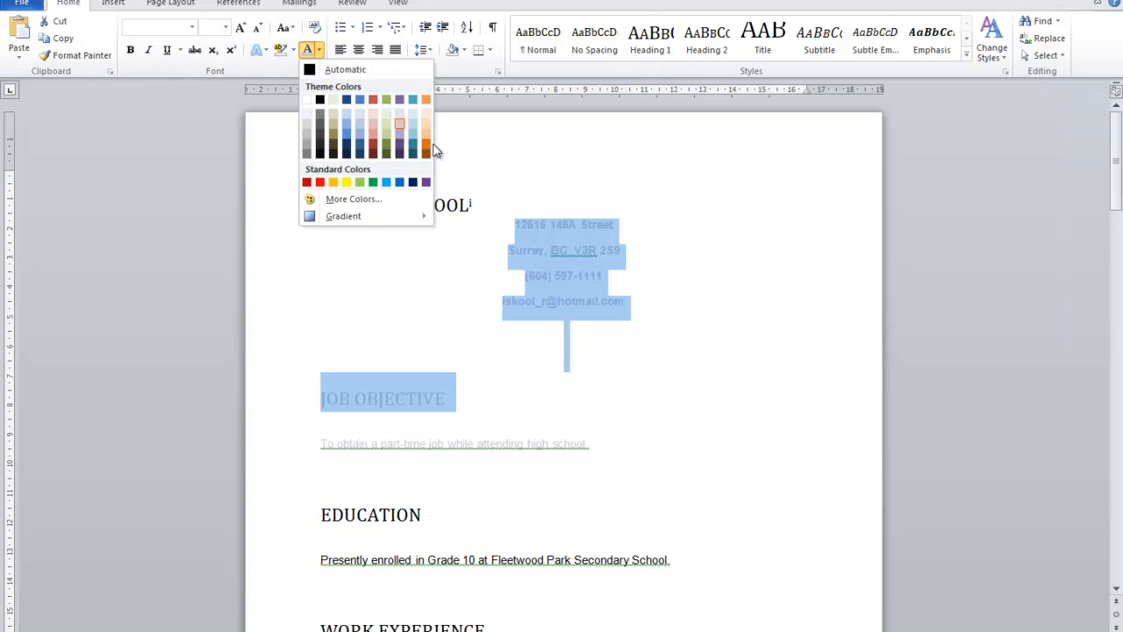
{"action": "left_click", "coordinate": [320, 183]}
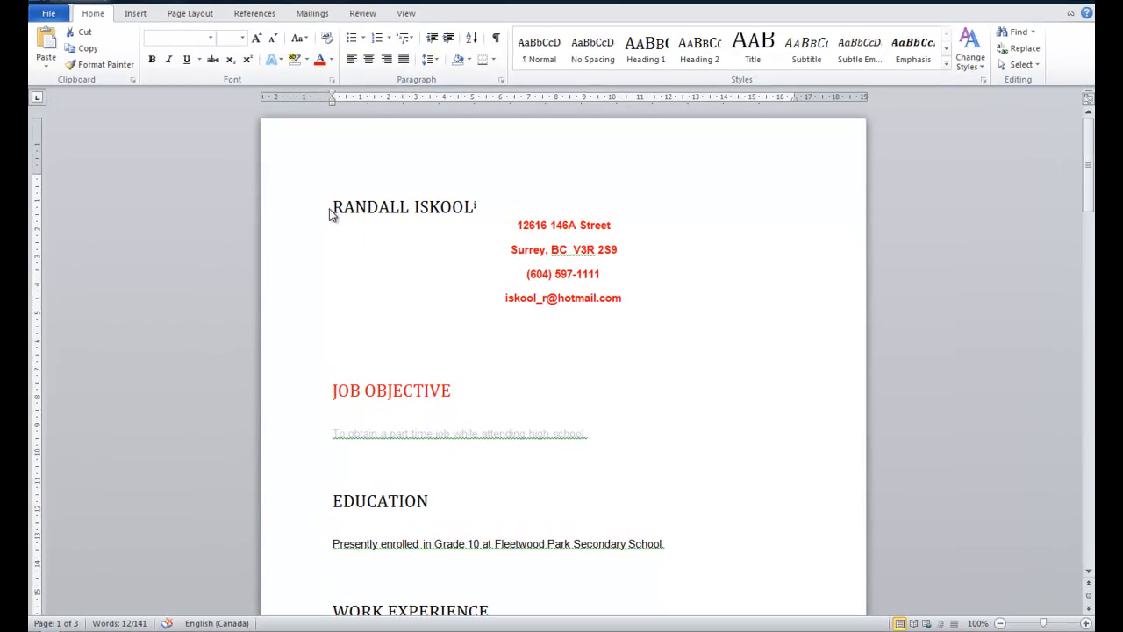
Make the name heading at the start of the résumé bold and italic
{"action": "left_click_drag", "start_coordinate": [322, 204], "coordinate": [481, 211]}
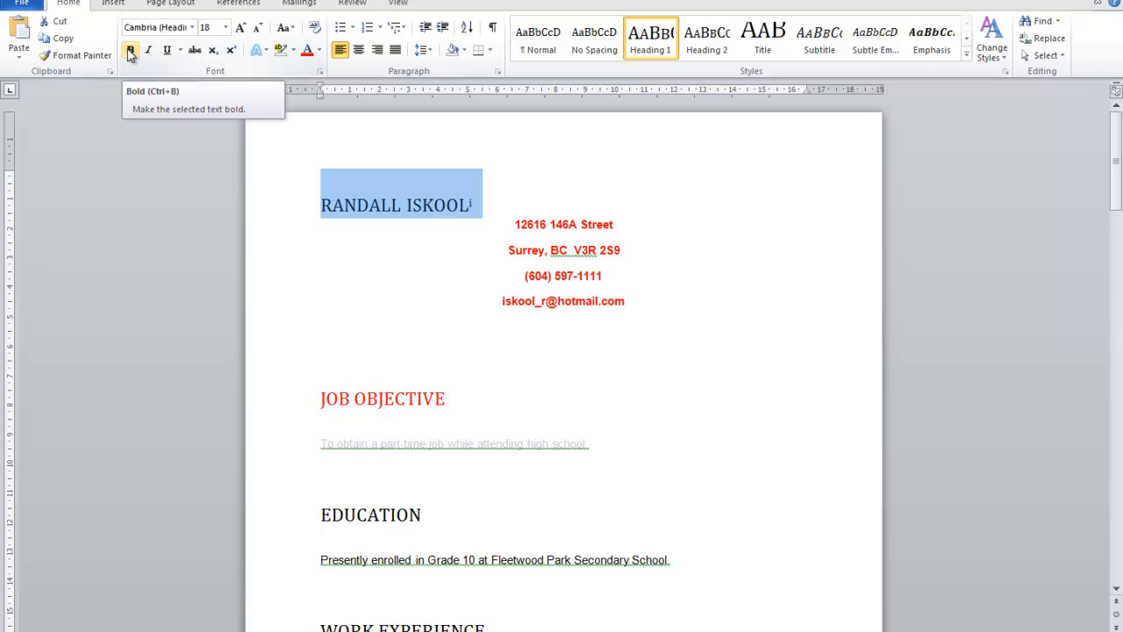
{"action": "left_click", "coordinate": [129, 52]}
{"action": "left_click", "coordinate": [129, 52]}
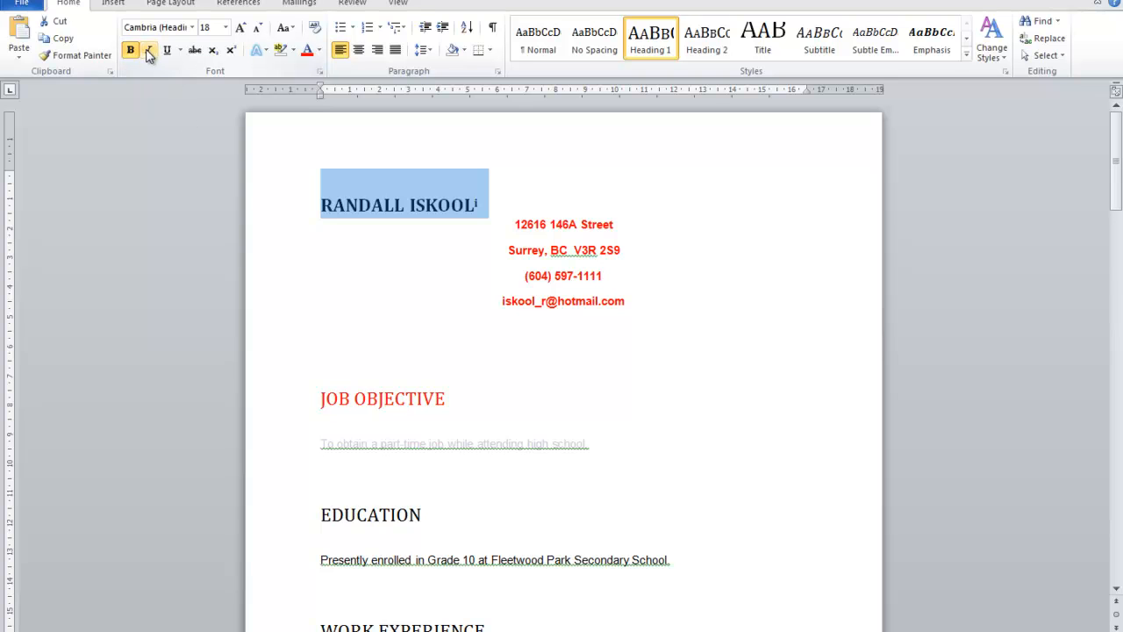
{"action": "left_click", "coordinate": [149, 51]}
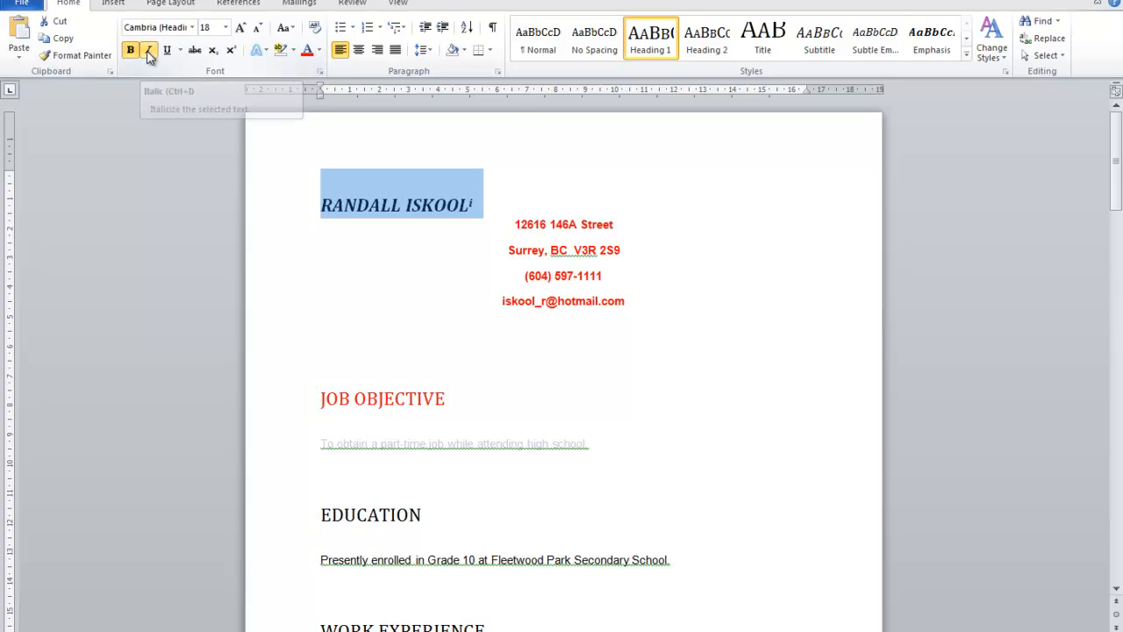